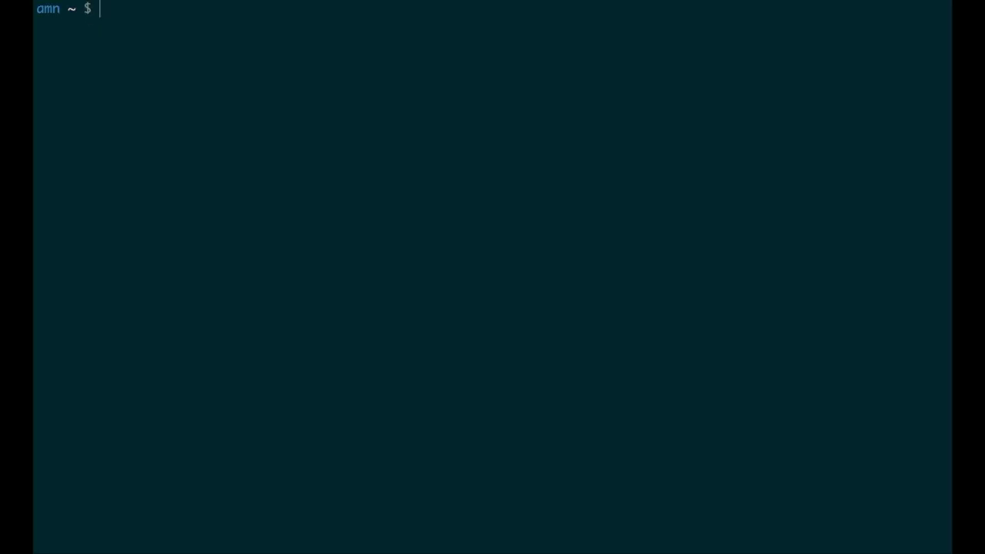
SSH into nbapp2dw as admin with the admin password to reach the CLISH Main_Menu.
{"action": "type", "text": "ssh nbapp2dw"}
{"action": "key", "text": "Return"}
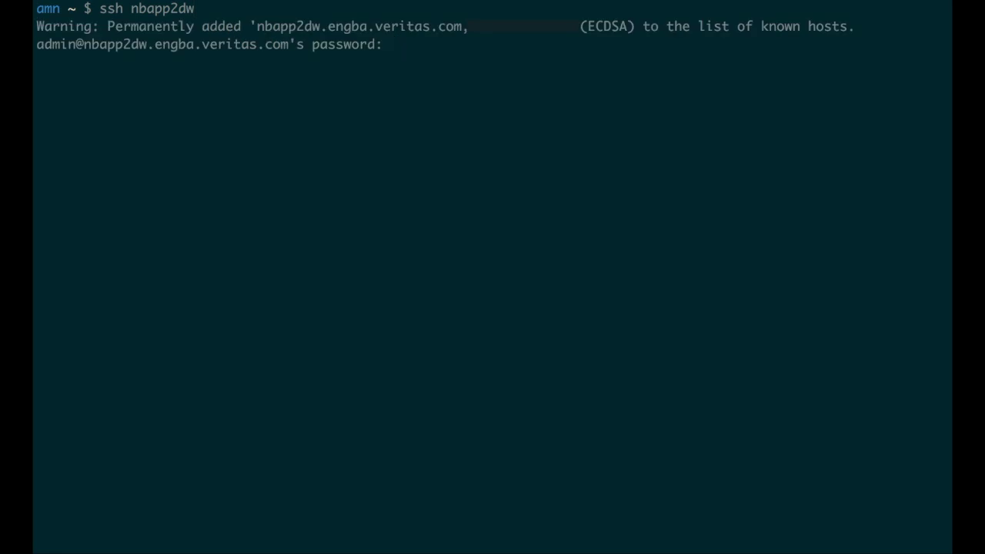
{"action": "key", "text": "Return"}
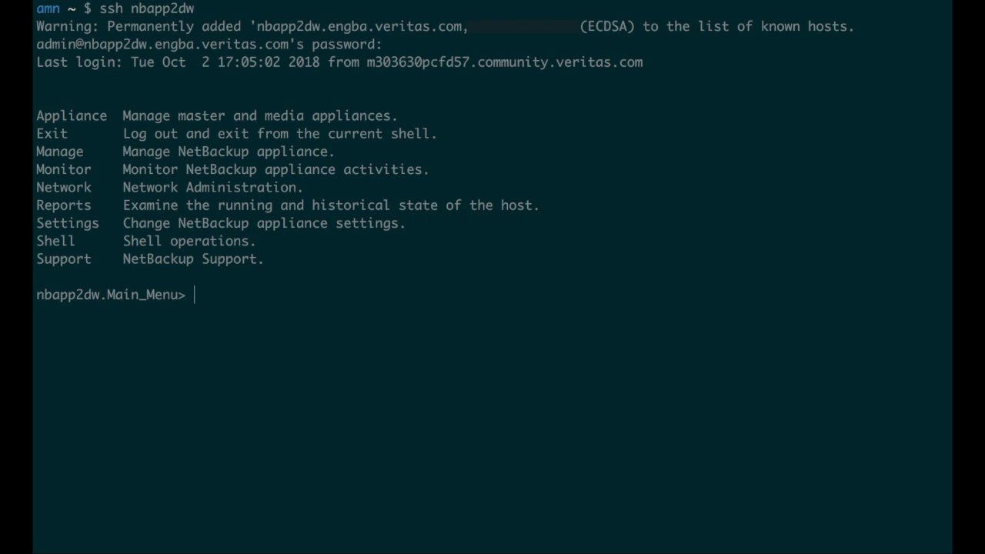
In the Appliance menu, run Management Server to make nbapp2dw the Appliance Management Server.
{"action": "type", "text": "ap"}
{"action": "key", "text": "Tab"}
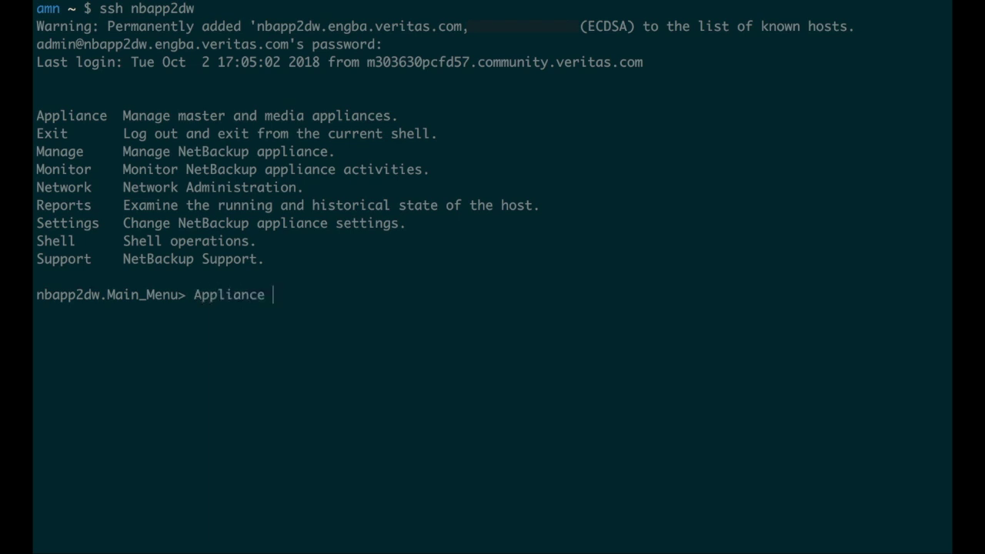
{"action": "key", "text": "Return"}
{"action": "key", "text": "Return"}
{"action": "type", "text": "ma"}
{"action": "key", "text": "Tab"}
{"action": "key", "text": "Tab"}
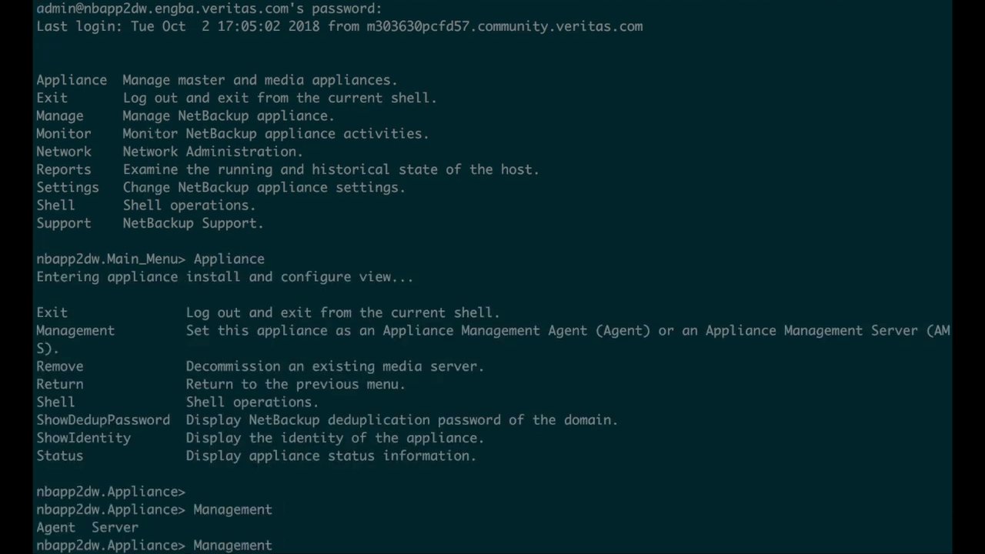
{"action": "type", "text": "s"}
{"action": "key", "text": "Tab"}
{"action": "key", "text": "Return"}
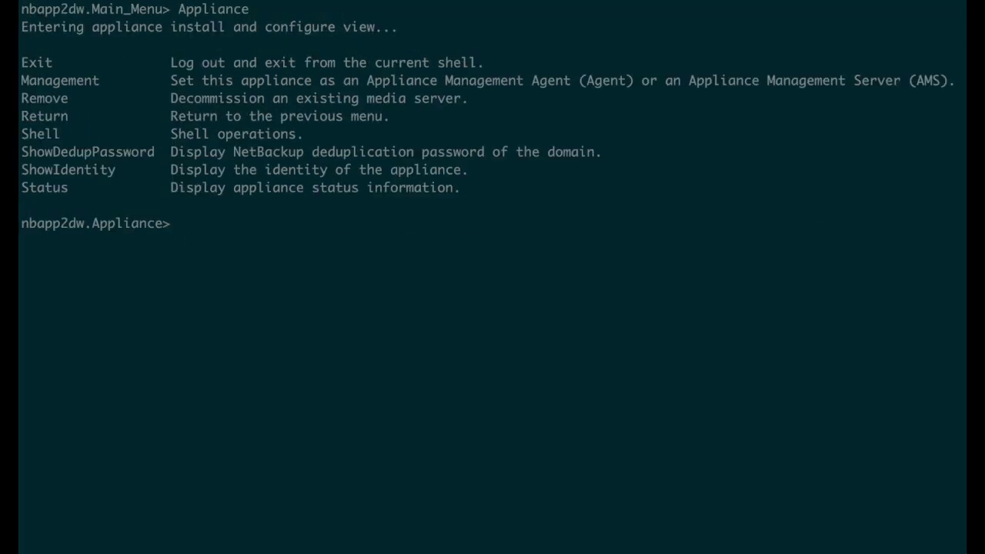
Return to Main_Menu and navigate into Settings > Security.
{"action": "type", "text": "re"}
{"action": "key", "text": "Tab"}
{"action": "key", "text": "Return"}
{"action": "type", "text": "se"}
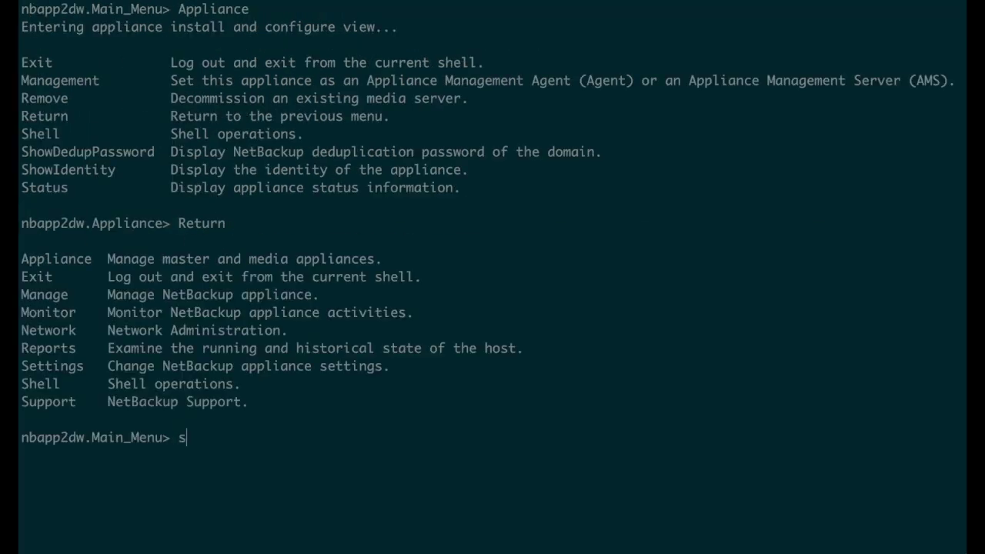
{"action": "key", "text": "Tab"}
{"action": "key", "text": "Return"}
{"action": "type", "text": "s> Sec"}
{"action": "key", "text": "Tab"}
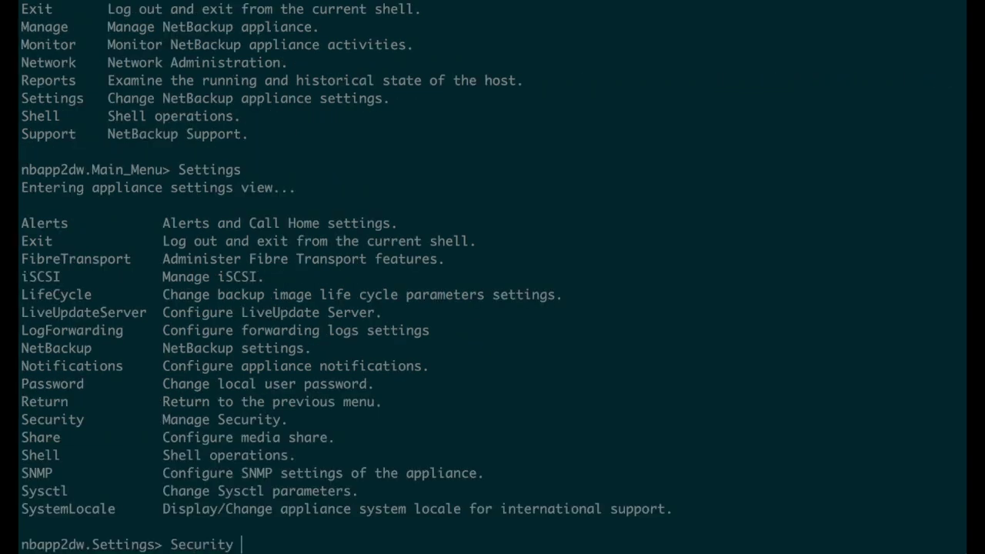
{"action": "key", "text": "Return"}
Go into the Authentication > LocalUser submenu.
{"action": "type", "text": "authent"}
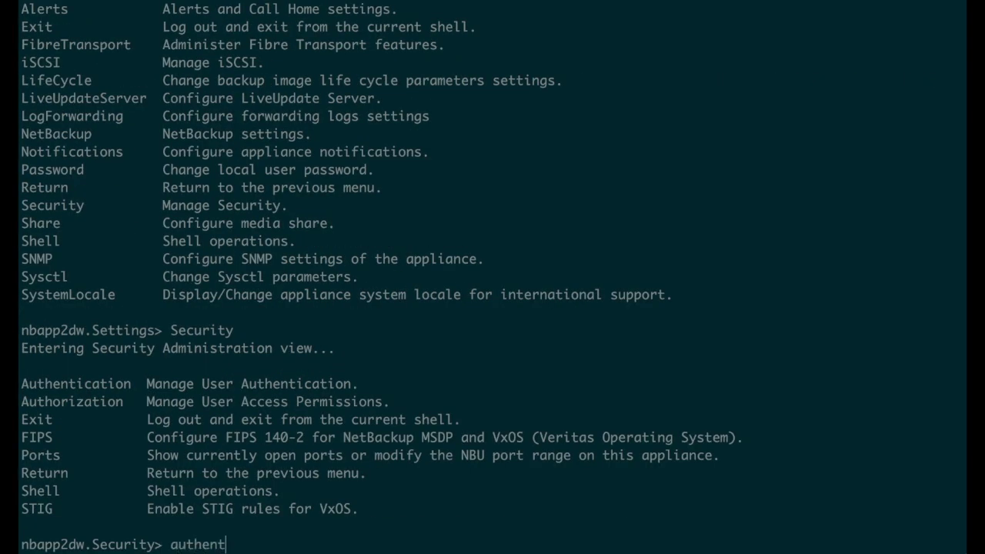
{"action": "key", "text": "Tab"}
{"action": "key", "text": "Return"}
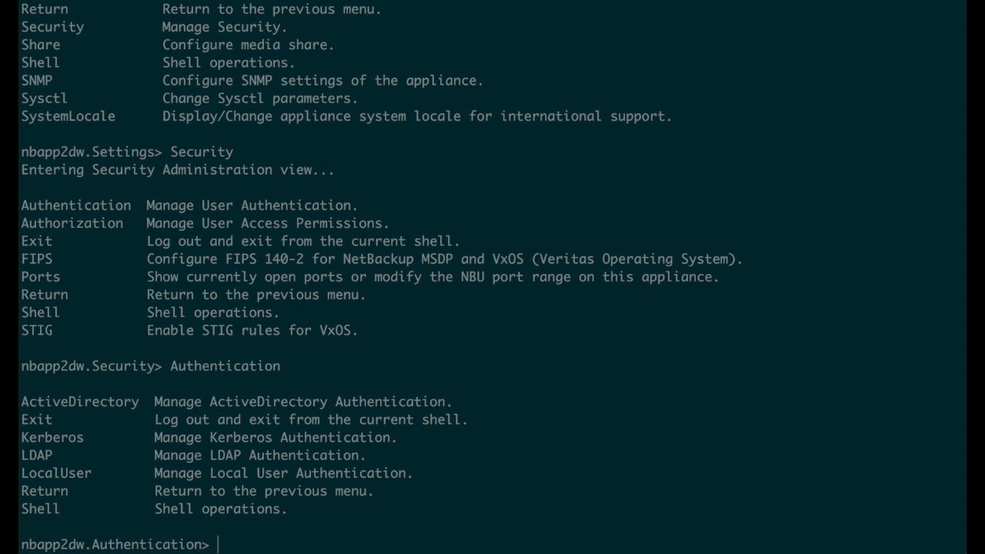
{"action": "type", "text": "loca"}
{"action": "key", "text": "Tab"}
{"action": "key", "text": "Return"}
Run Users Add amsuser, entering and confirming the new user's password.
{"action": "type", "text": "us"}
{"action": "key", "text": "Tab"}
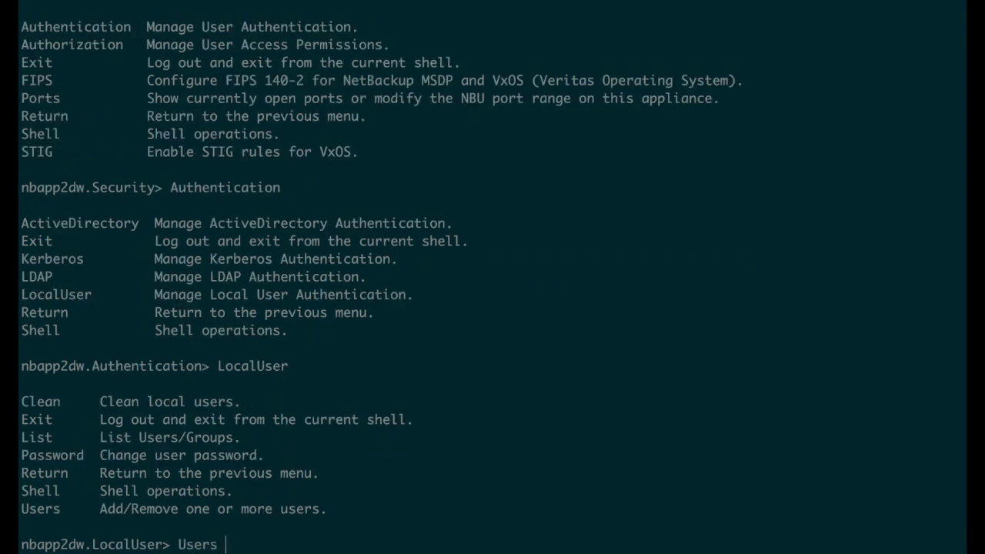
{"action": "key", "text": "Tab"}
{"action": "type", "text": "a"}
{"action": "key", "text": "Tab"}
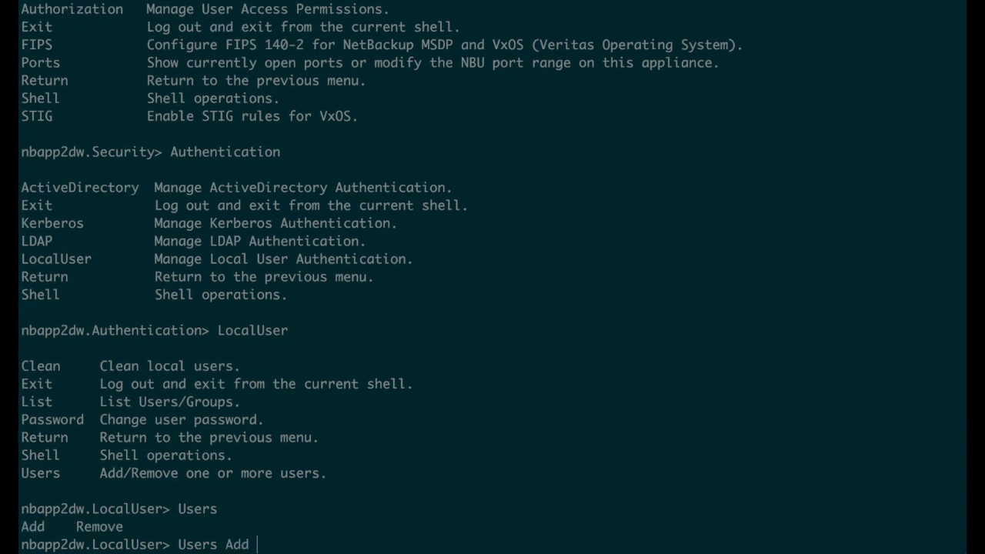
{"action": "type", "text": "amsuser"}
{"action": "key", "text": "Return"}
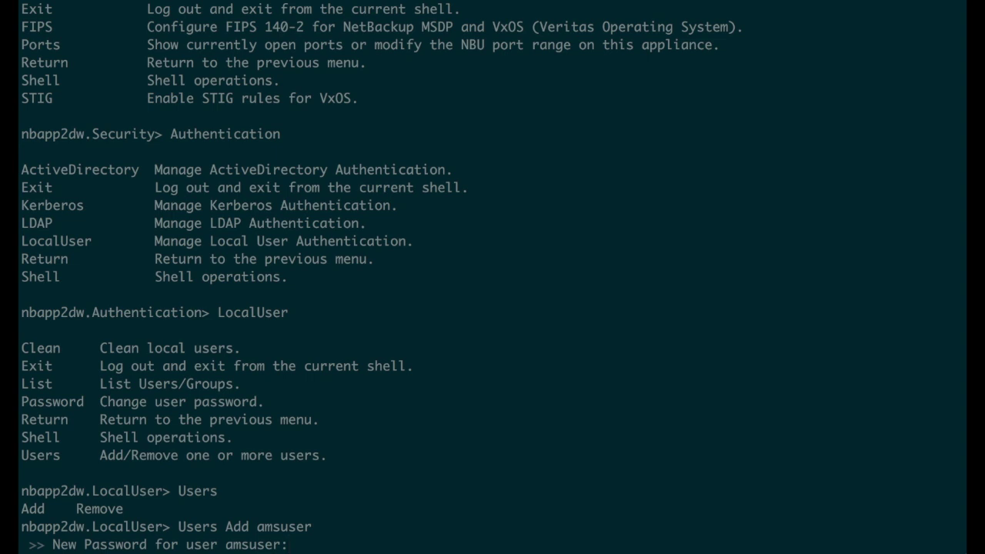
{"action": "key", "text": "Return"}
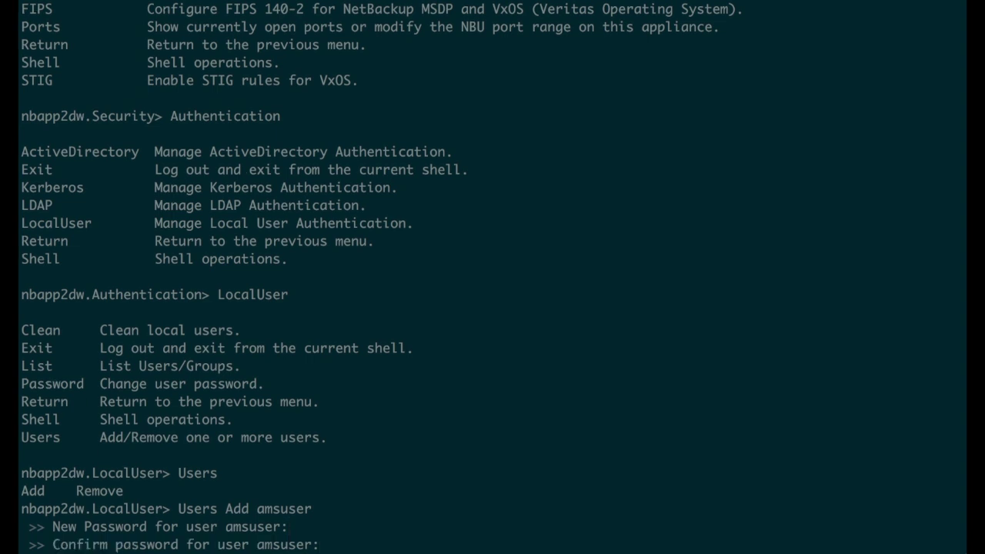
{"action": "key", "text": "Return"}
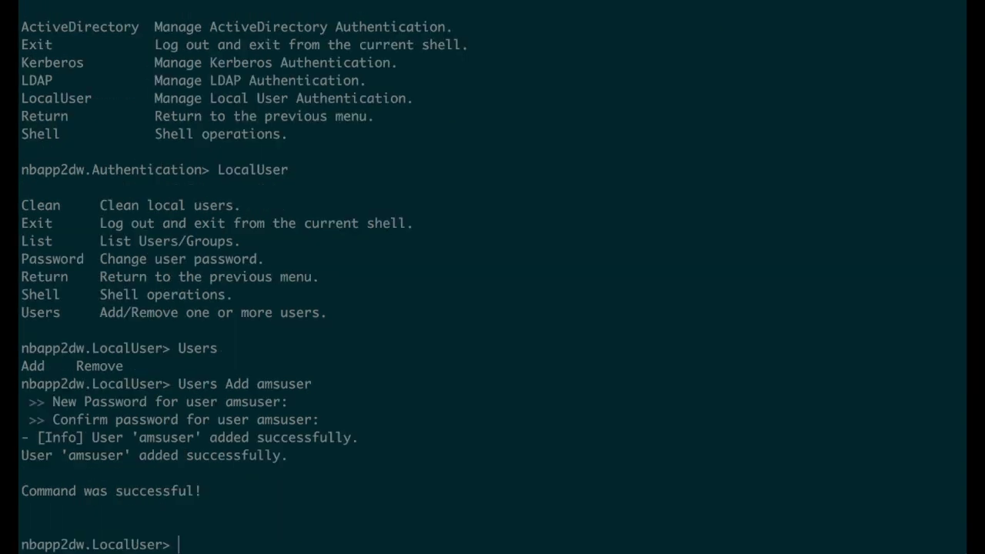
{"action": "key", "text": "Return"}
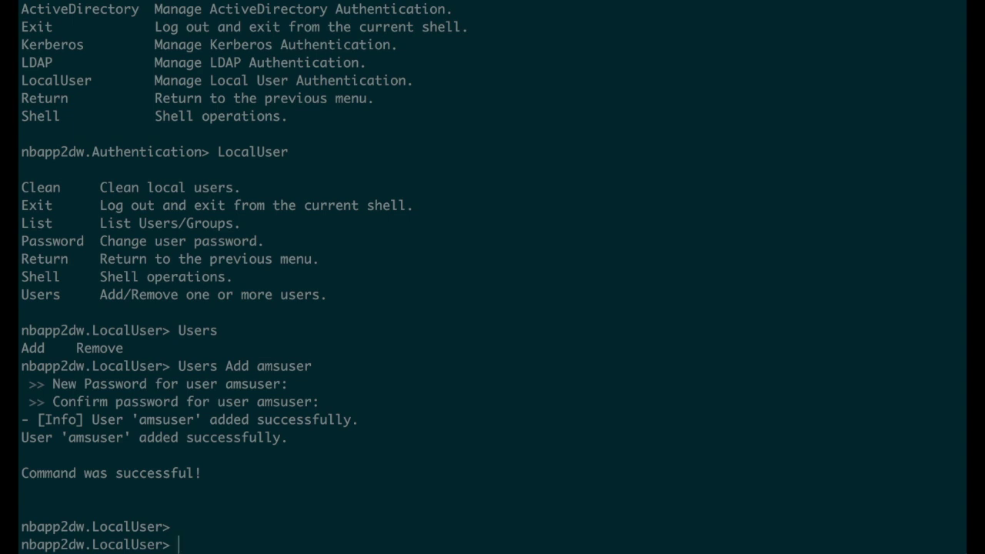
Return back up through Authentication to the Security menu.
{"action": "type", "text": "Return"}
{"action": "key", "text": "Return"}
{"action": "type", "text": "Return"}
{"action": "key", "text": "Return"}
In Authorization, run Grant AMS Users amsuser to give amsuser the AMS role.
{"action": "type", "text": "a"}
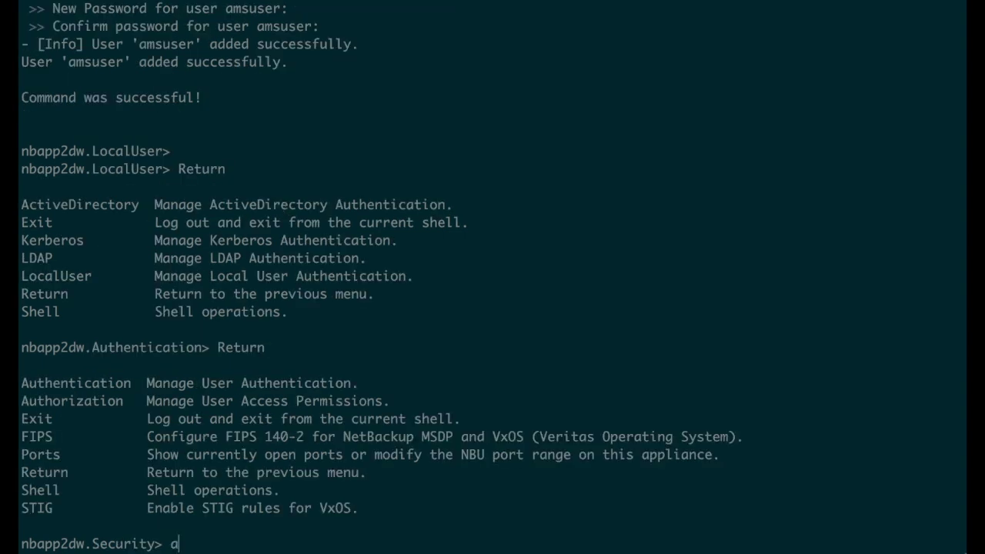
{"action": "type", "text": "uth"}
{"action": "key", "text": "Tab"}
{"action": "key", "text": "Return"}
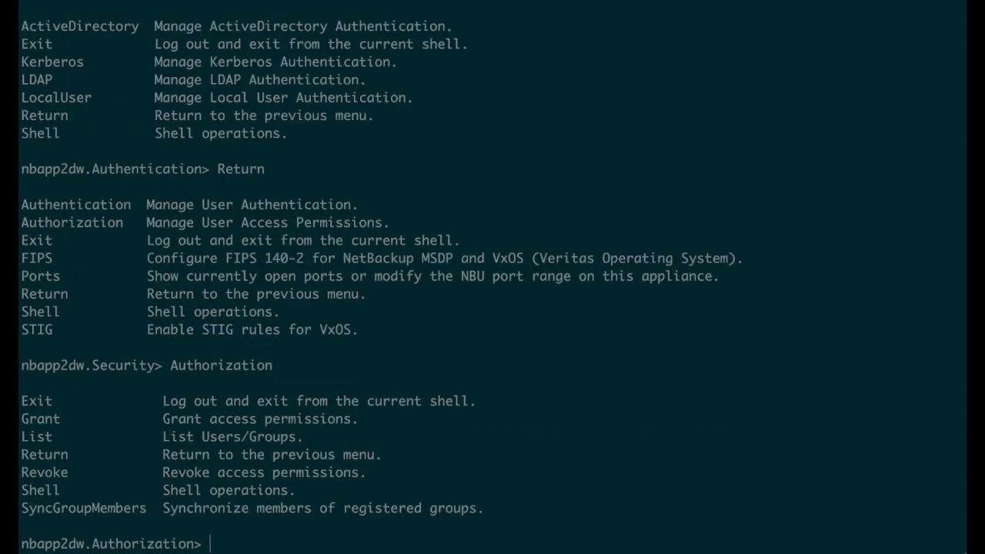
{"action": "type", "text": "gran"}
{"action": "key", "text": "Tab"}
{"action": "key", "text": "Tab"}
{"action": "key", "text": "Tab"}
{"action": "type", "text": "ams"}
{"action": "key", "text": "Tab"}
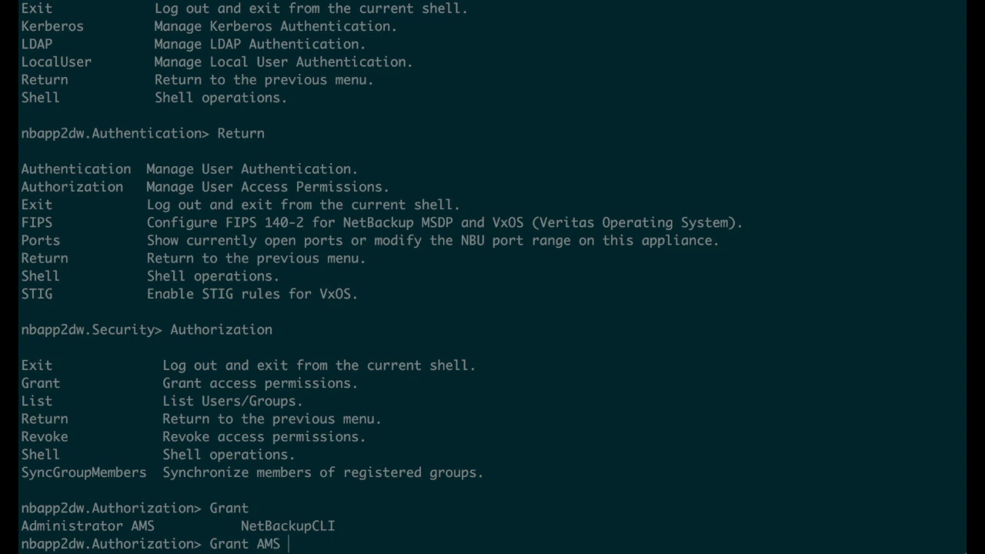
{"action": "key", "text": "Tab"}
{"action": "key", "text": "Tab"}
{"action": "type", "text": "us"}
{"action": "key", "text": "Tab"}
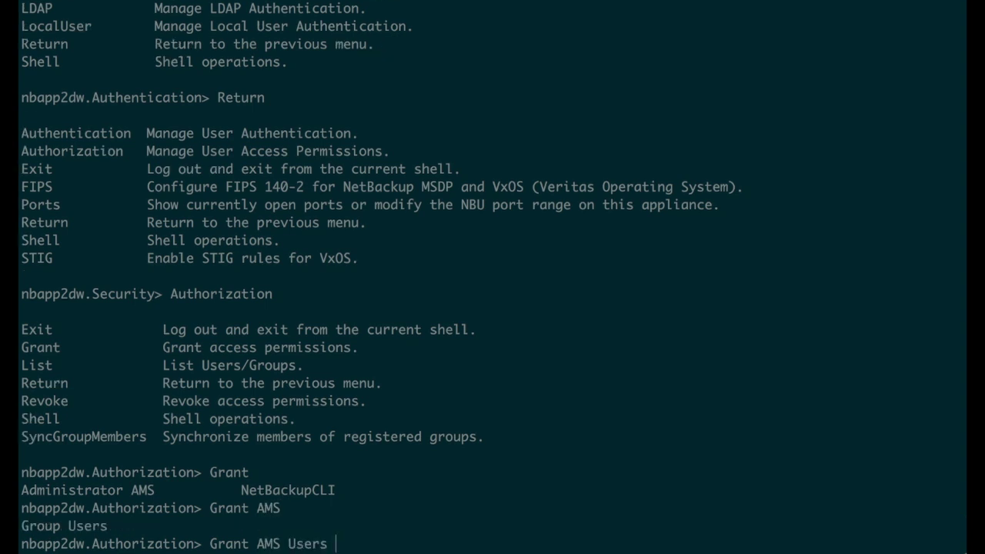
{"action": "type", "text": "amsuser"}
{"action": "key", "text": "Return"}
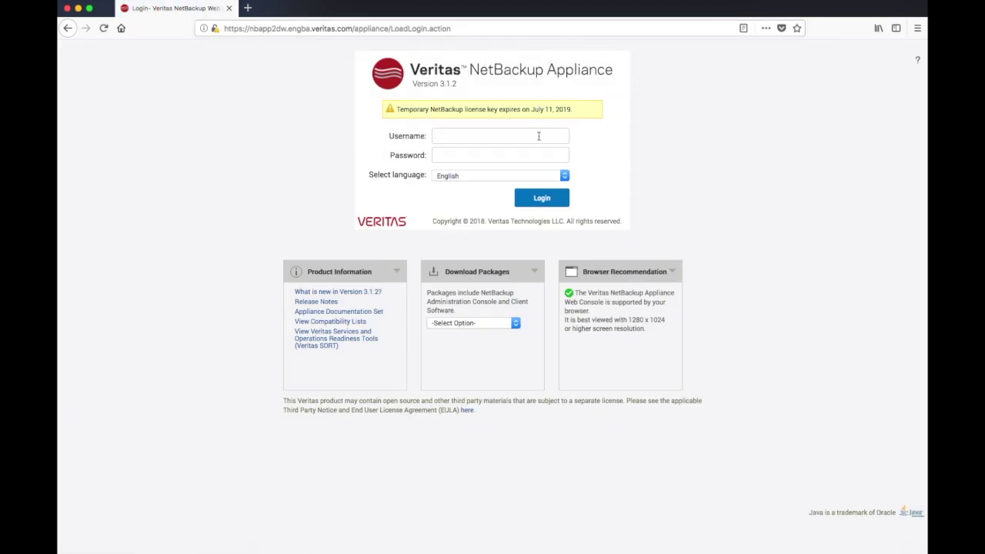
Log in to the web console as amsuser with its password, then go to Add Appliance.
{"action": "type", "text": "amsuse••••••••"}
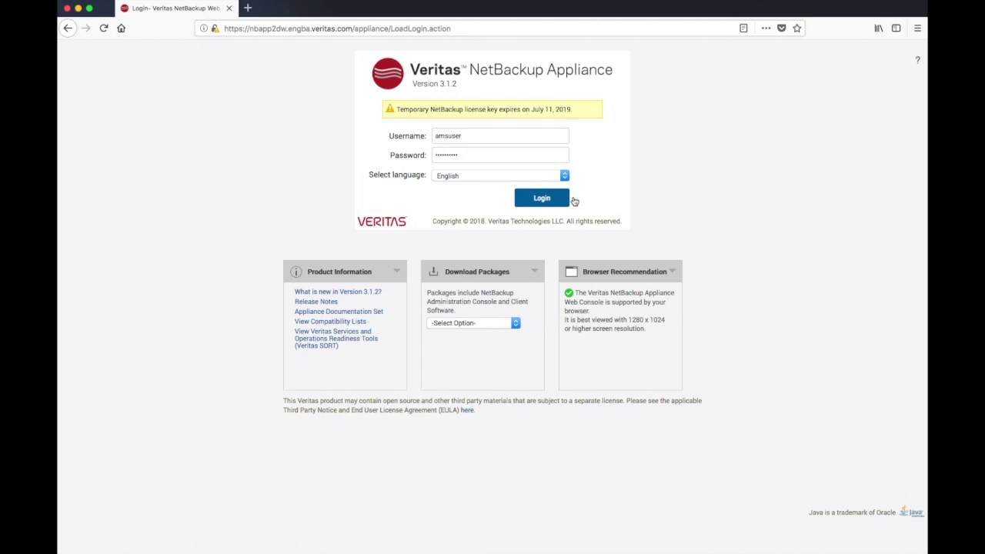
{"action": "key", "text": "Return"}
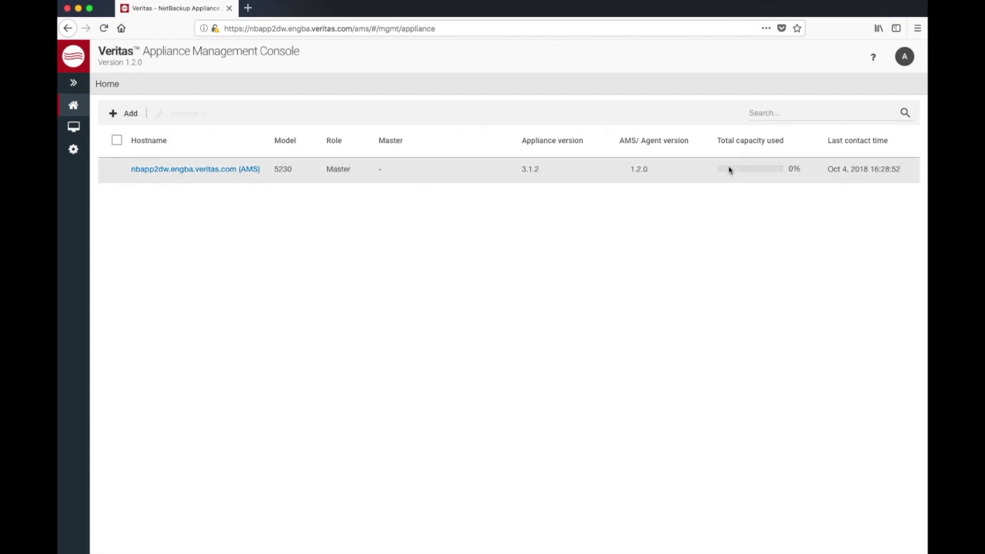
{"action": "left_click", "coordinate": [125, 113]}
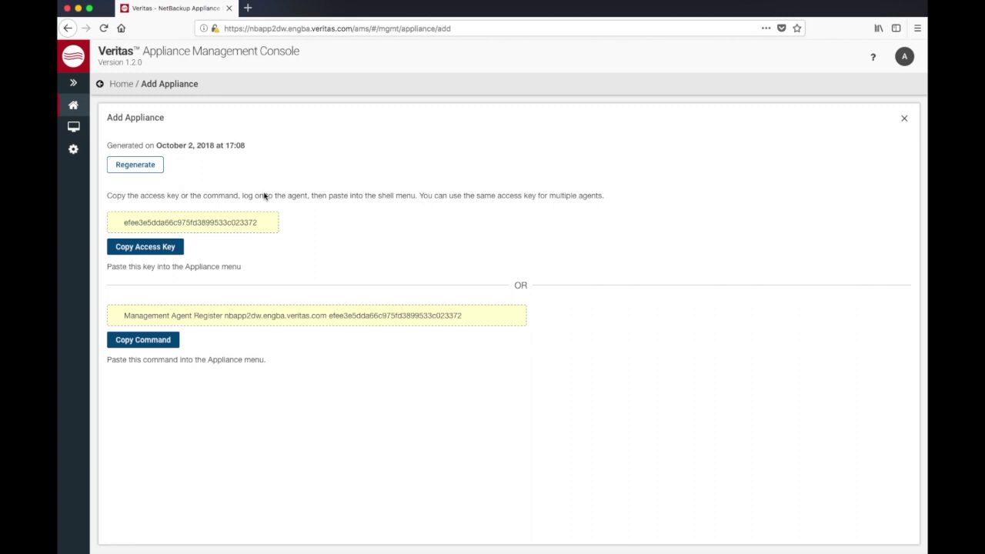
Copy the Management Agent Register command shown with the new access key.
{"action": "left_click", "coordinate": [165, 341]}
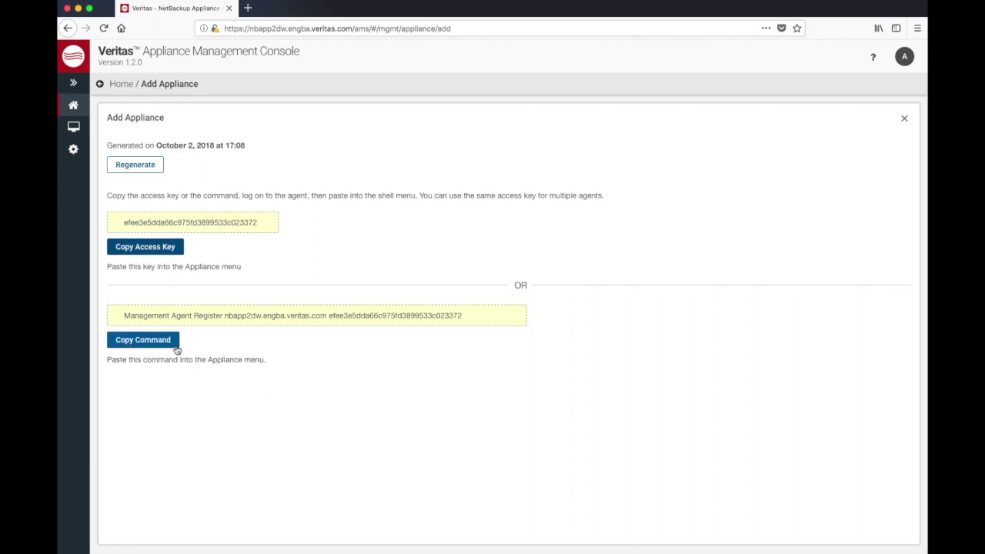
{"action": "left_click", "coordinate": [139, 342]}
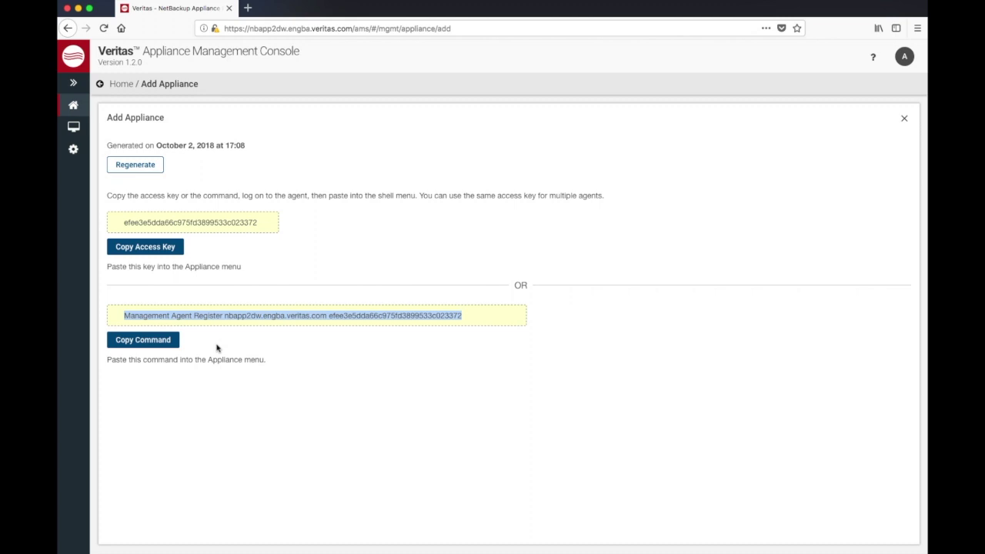
{"action": "left_click", "coordinate": [451, 357]}
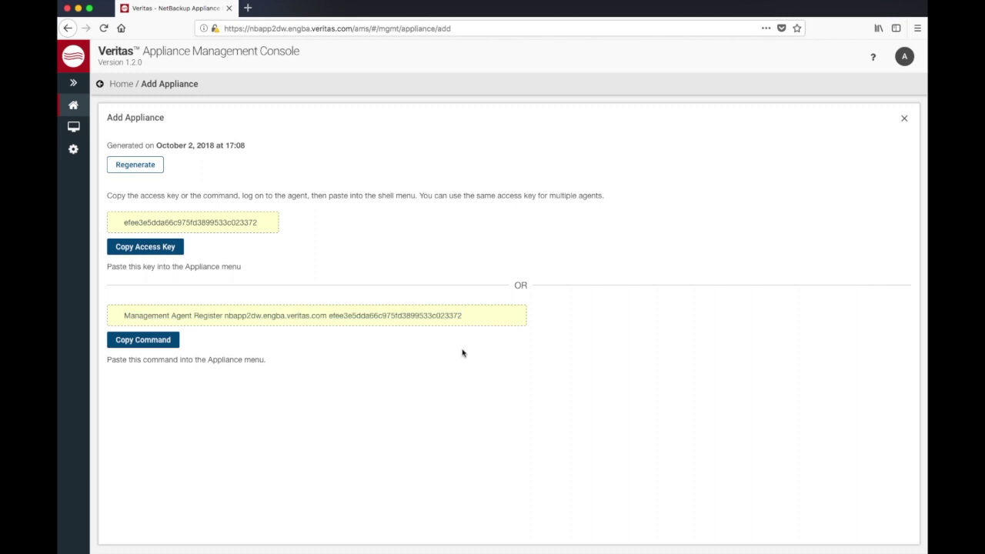